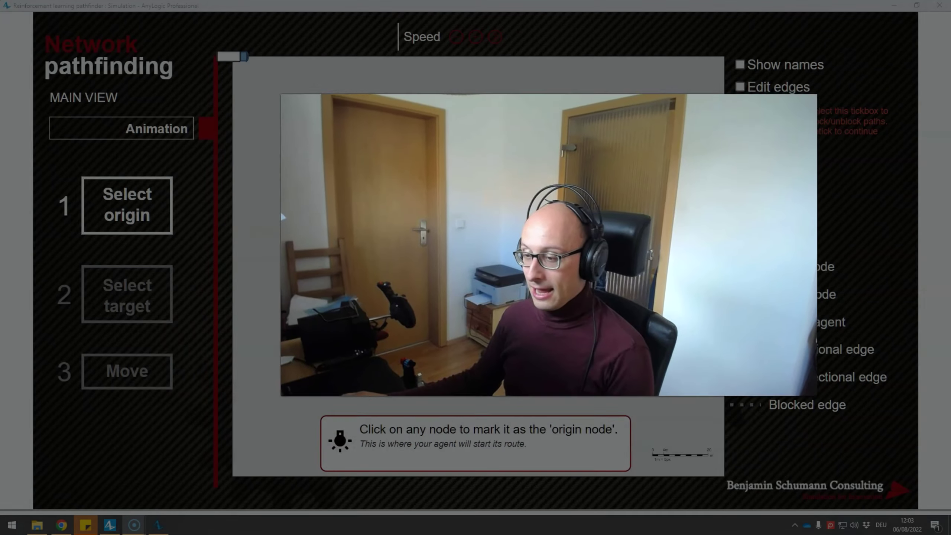
Switch to the JGraphT website in Chrome and look through its feature overview, Maven instructions and documentation links
key(alt+Tab)
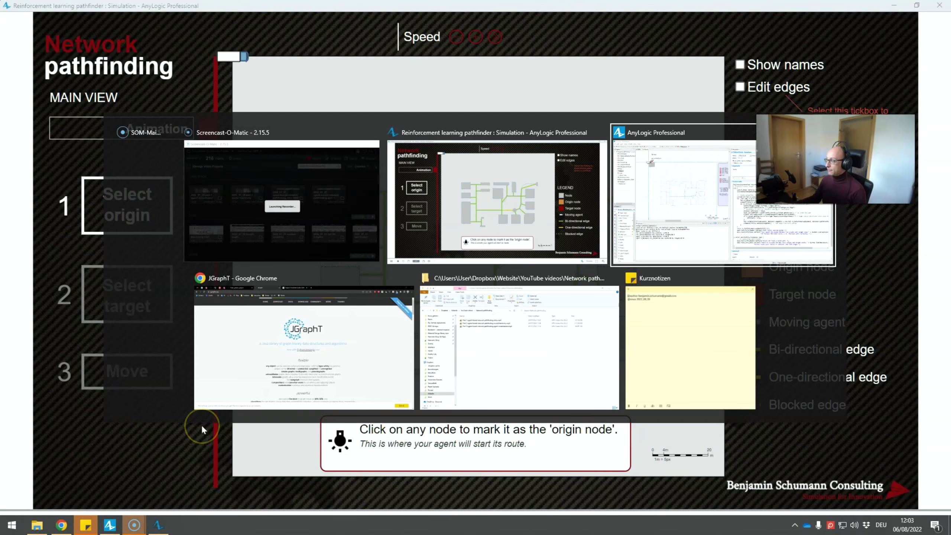
key(alt+Tab)
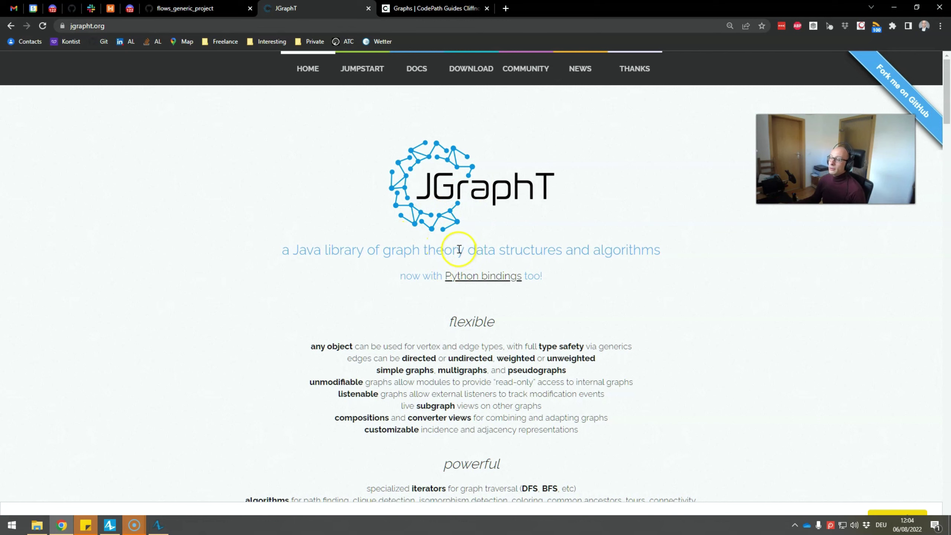
scroll(453, 244, down, 5)
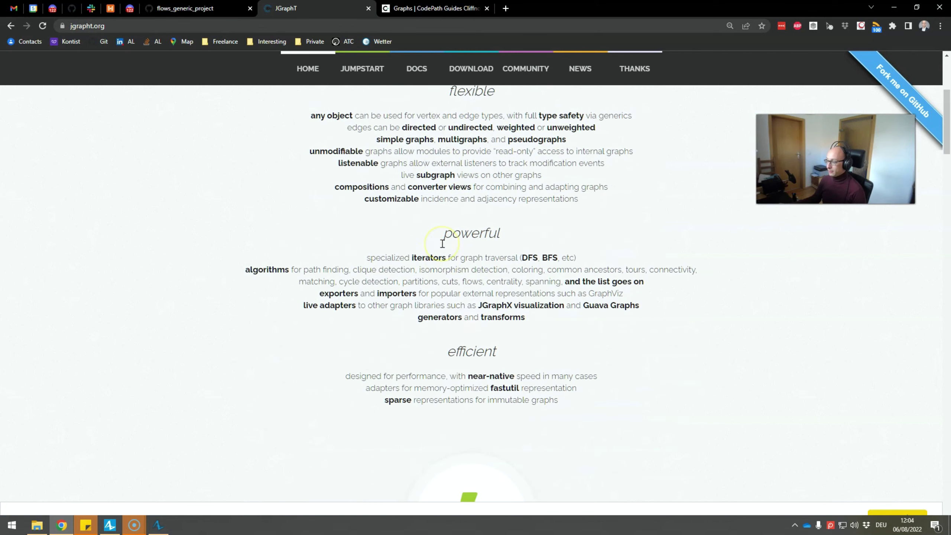
scroll(442, 244, up, 5)
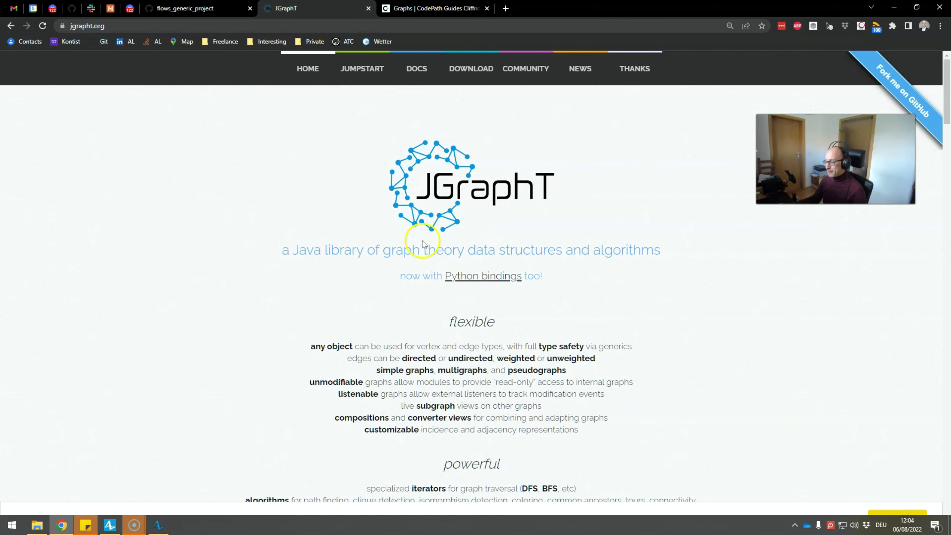
scroll(419, 244, down, 3)
scroll(414, 244, up, 3)
scroll(415, 246, down, 15)
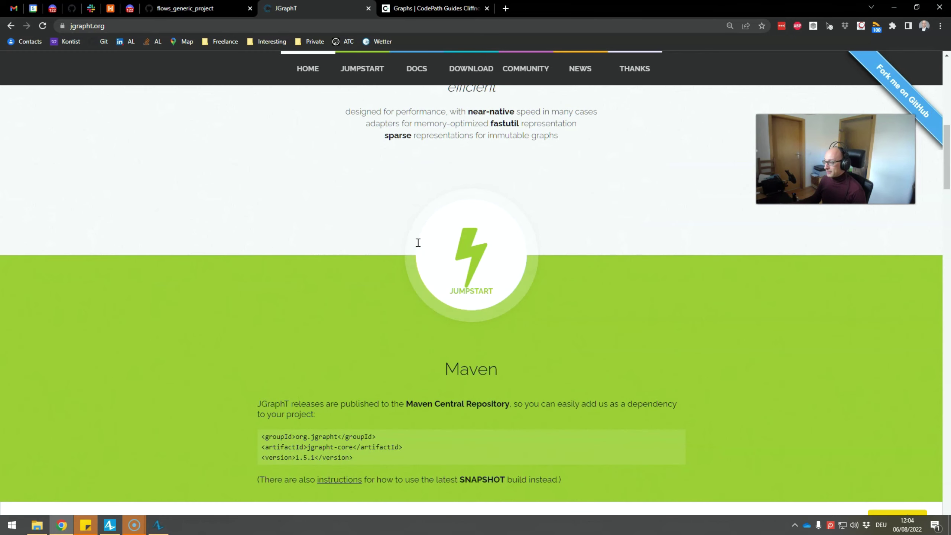
scroll(415, 244, down, 8)
scroll(414, 244, up, 4)
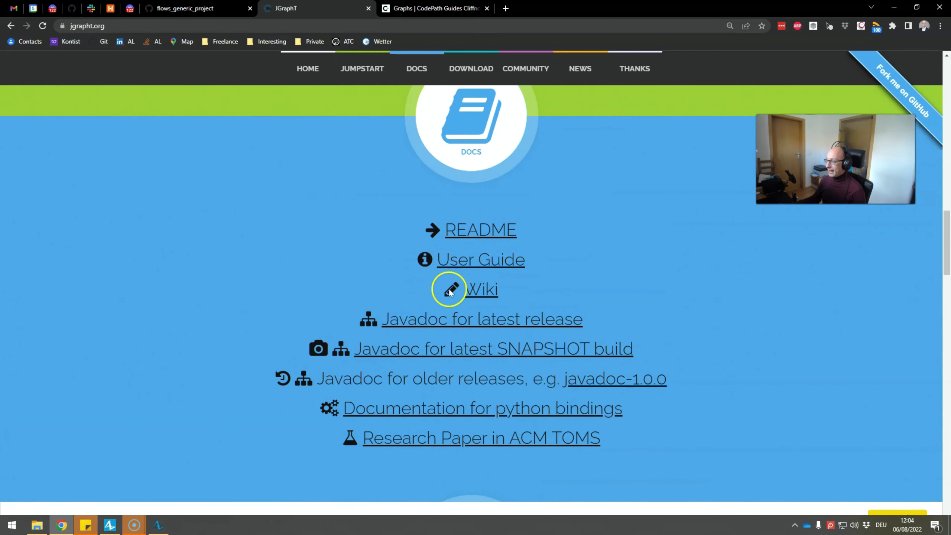
View the Javadoc for the latest release, return to the JGraphT homepage and go to its download section
click(417, 323)
click(11, 26)
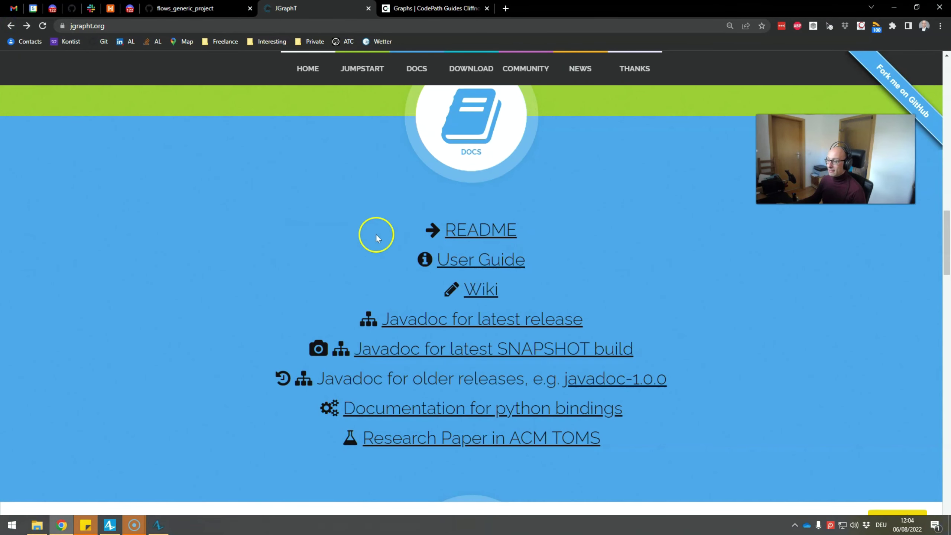
scroll(415, 276, up, 10)
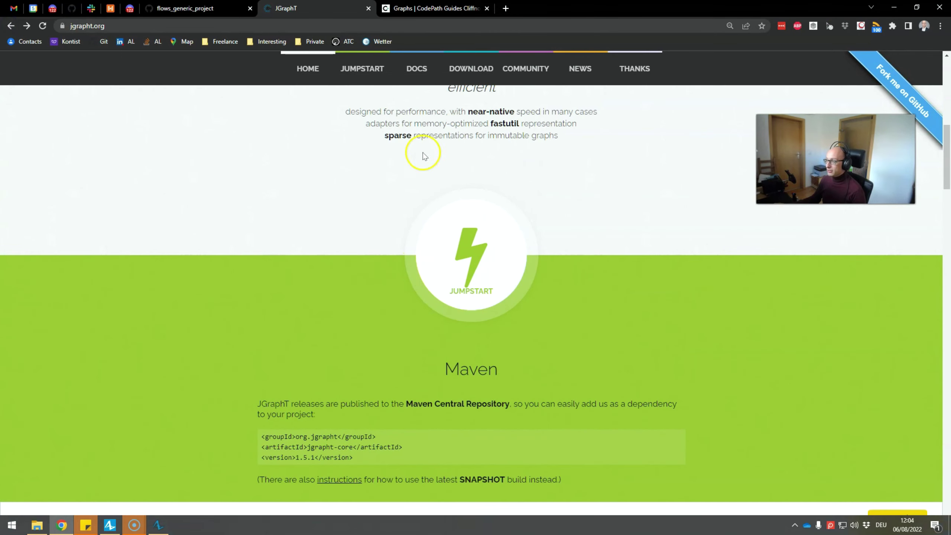
click(477, 72)
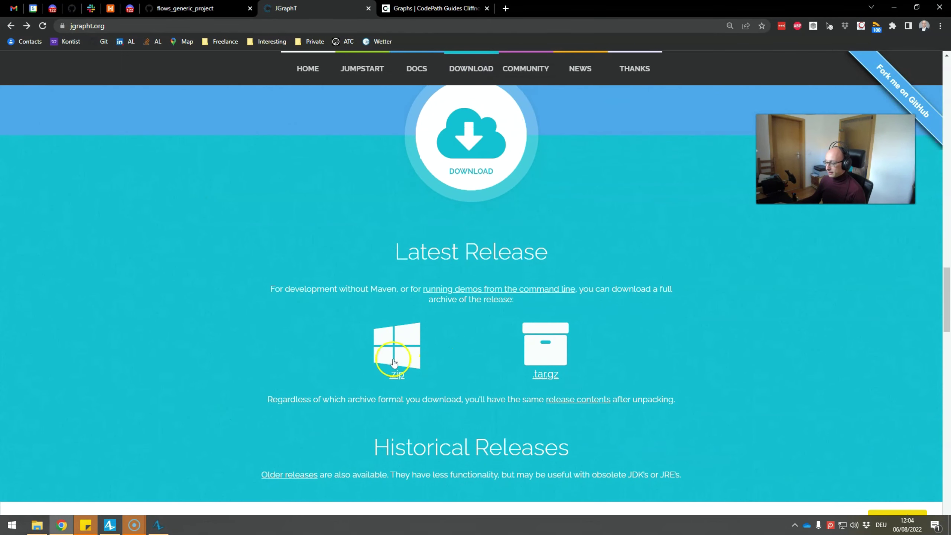
Switch to AnyLogic and examine the Network pathfinding model's required jar files, checking them against the JGraphT download page
key(alt+Tab)
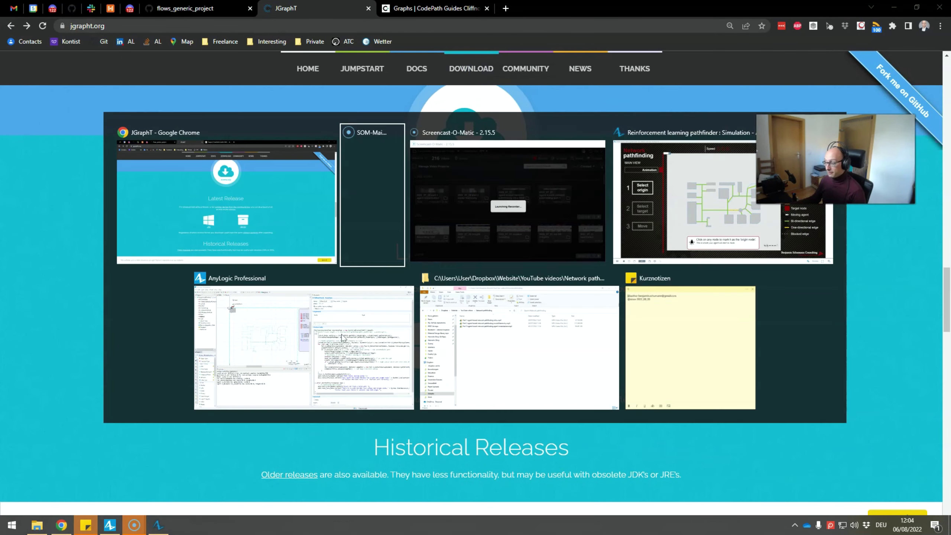
click(341, 333)
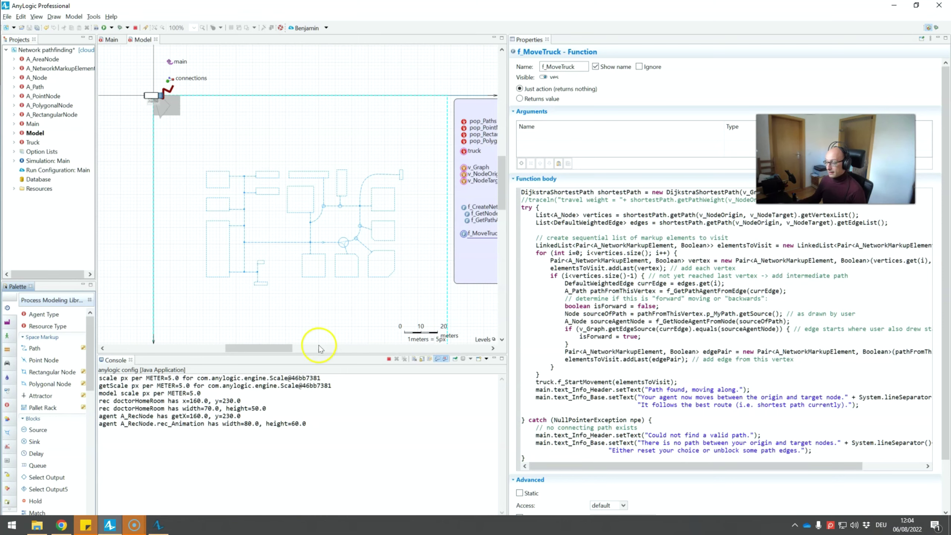
click(37, 50)
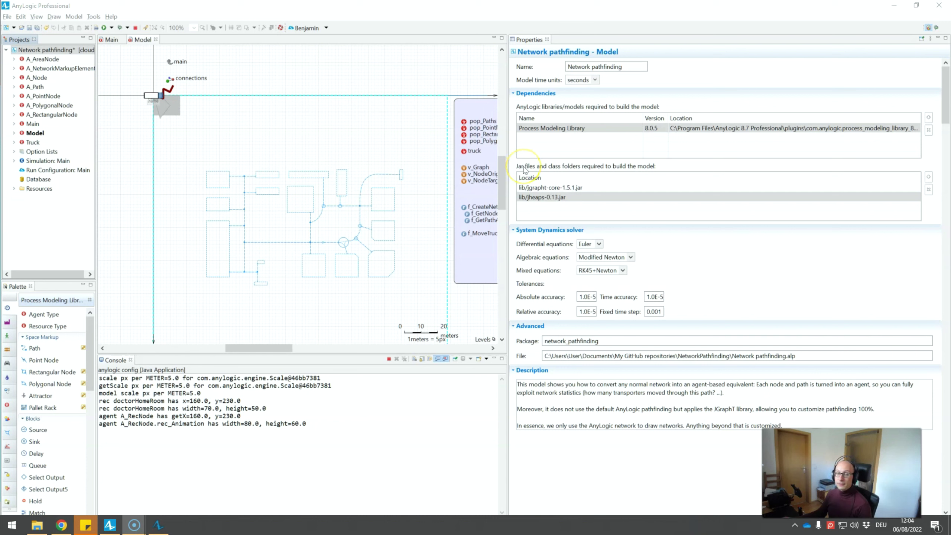
click(523, 175)
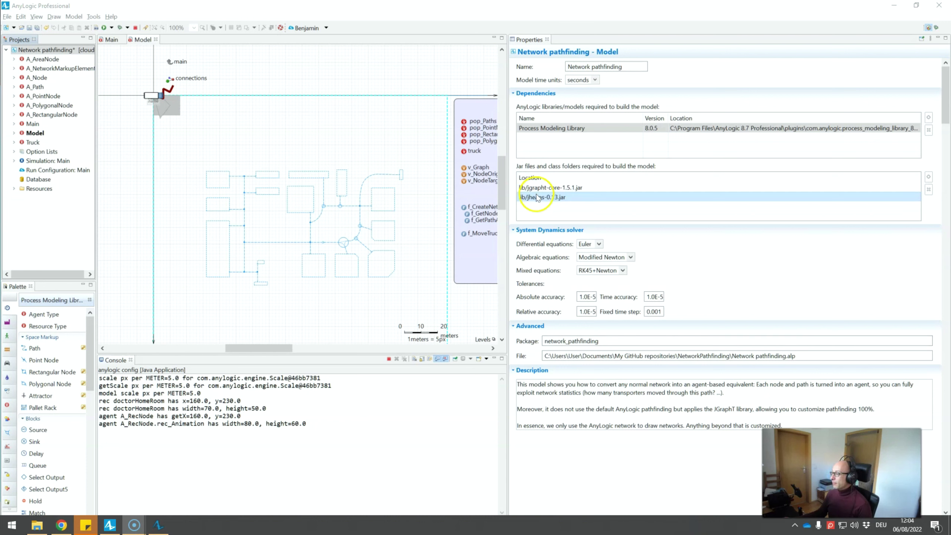
click(564, 187)
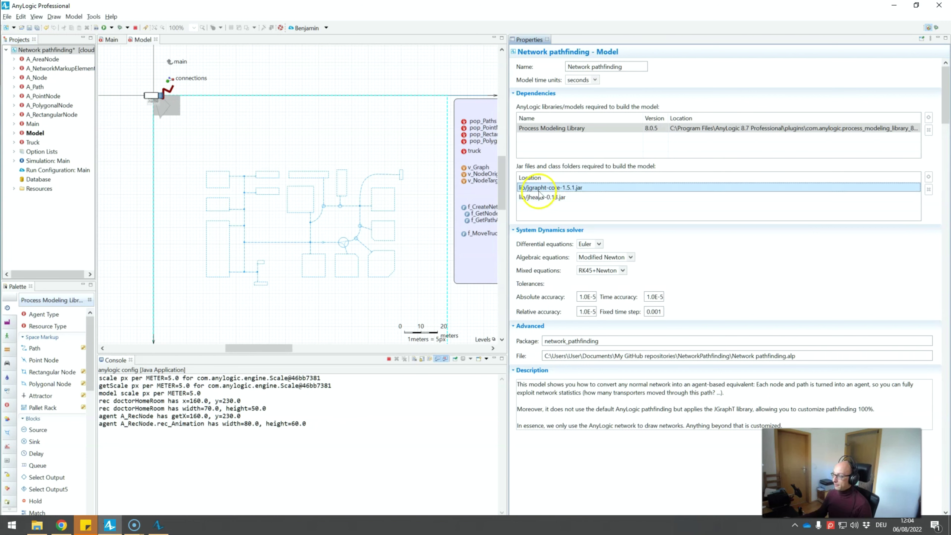
click(556, 188)
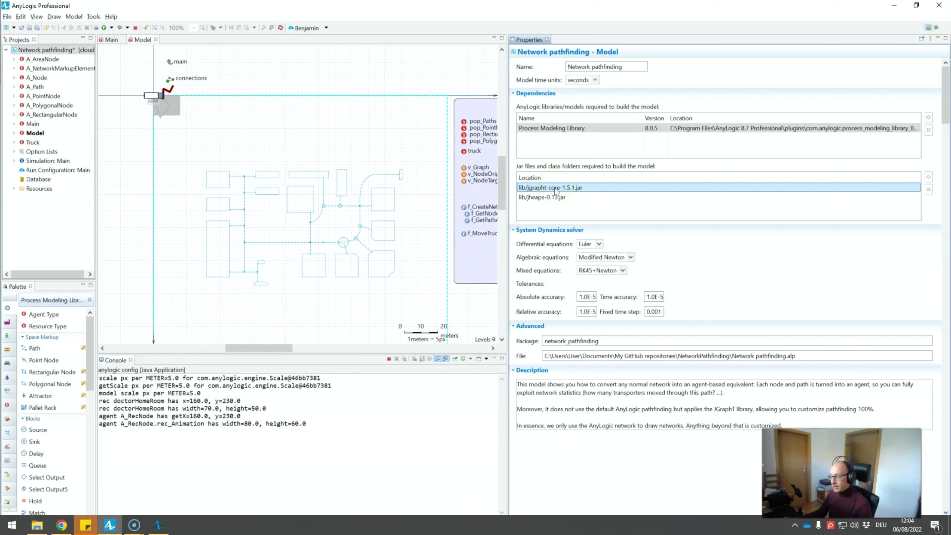
click(530, 198)
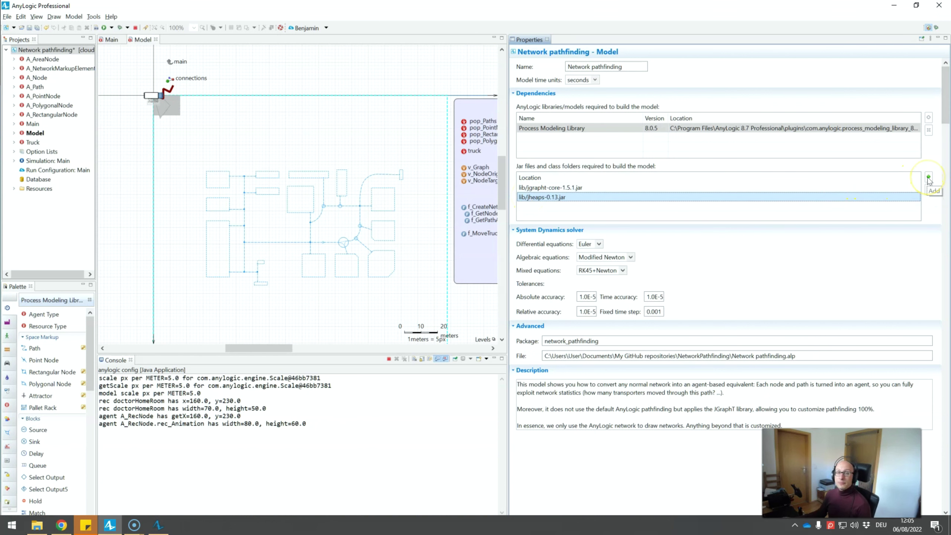
key(alt+Tab)
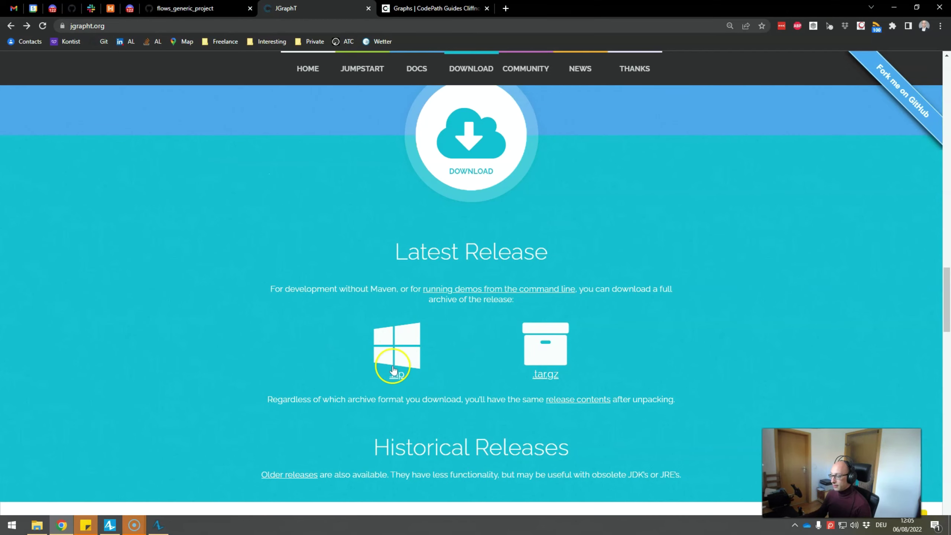
key(alt+Tab)
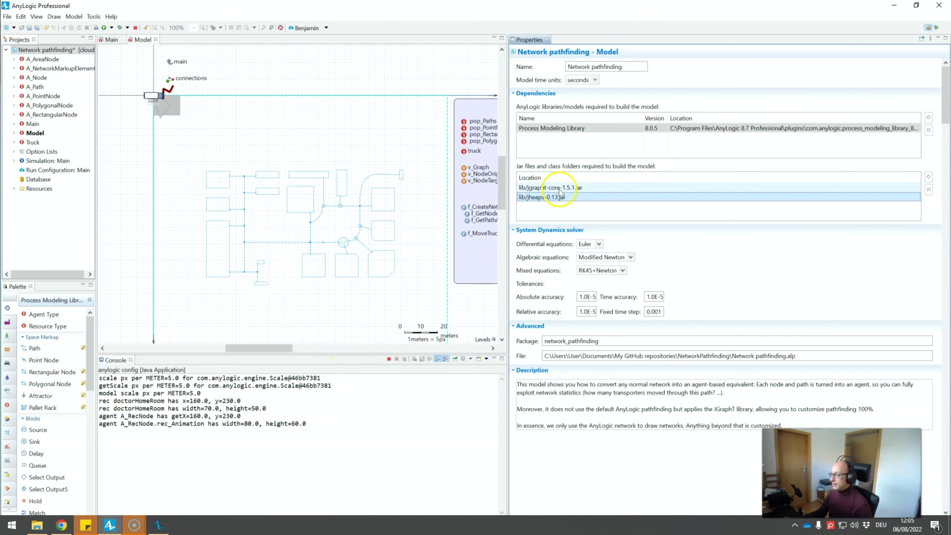
Start adding a Java archive classpath entry, browse to jgrapht-core-1.5.1.jar and jheaps-0.13.jar in the flows_generic folder, and cancel without importing
click(929, 177)
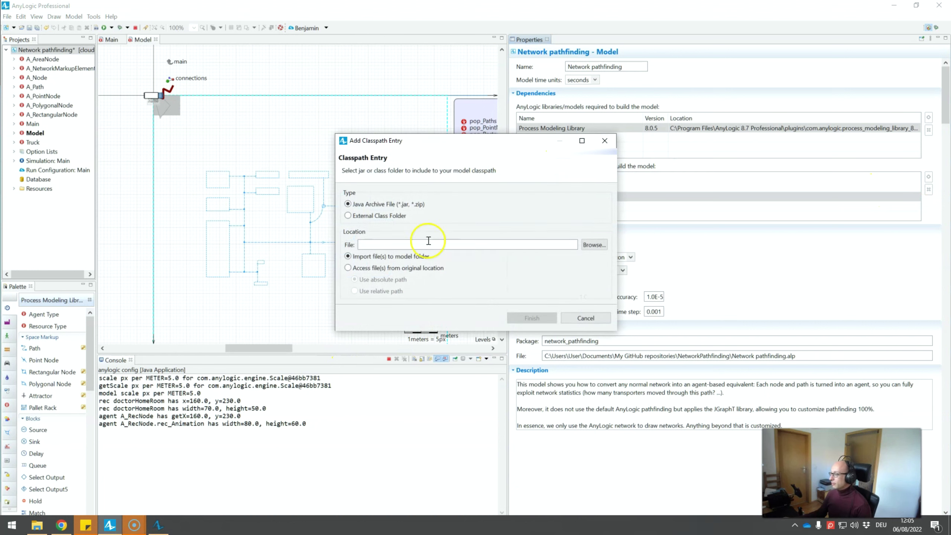
click(594, 244)
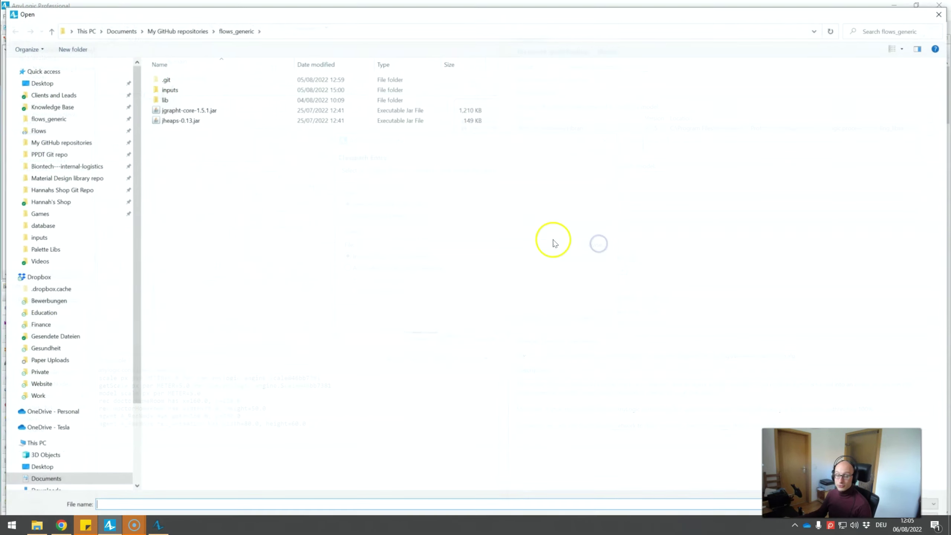
click(170, 109)
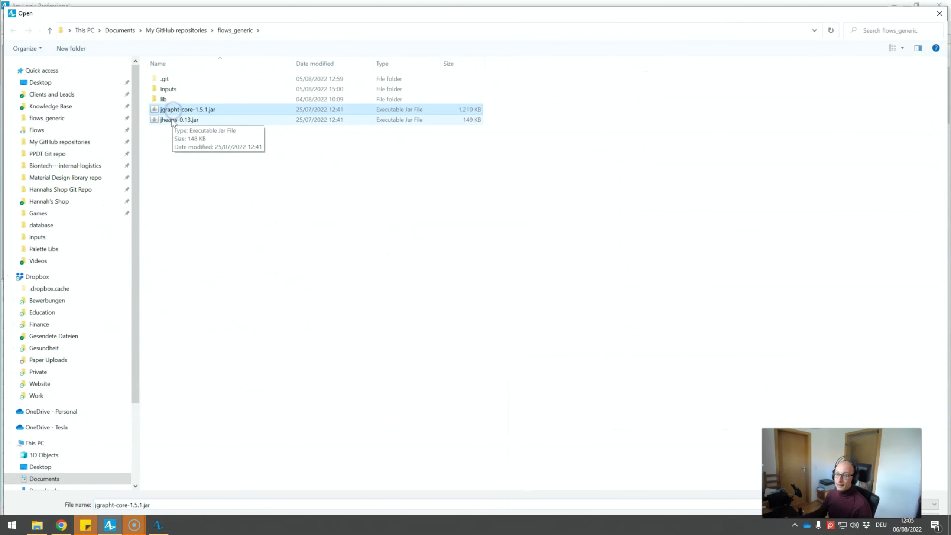
click(173, 120)
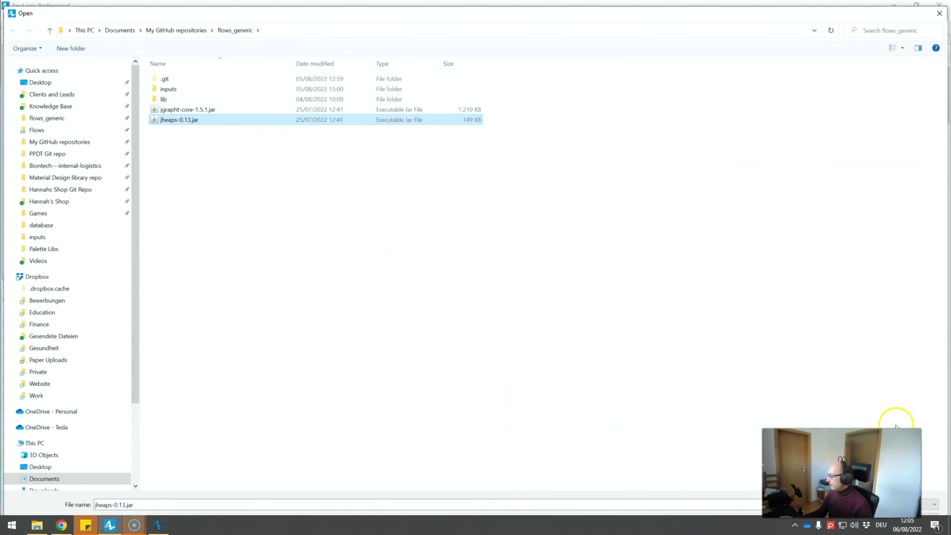
click(940, 13)
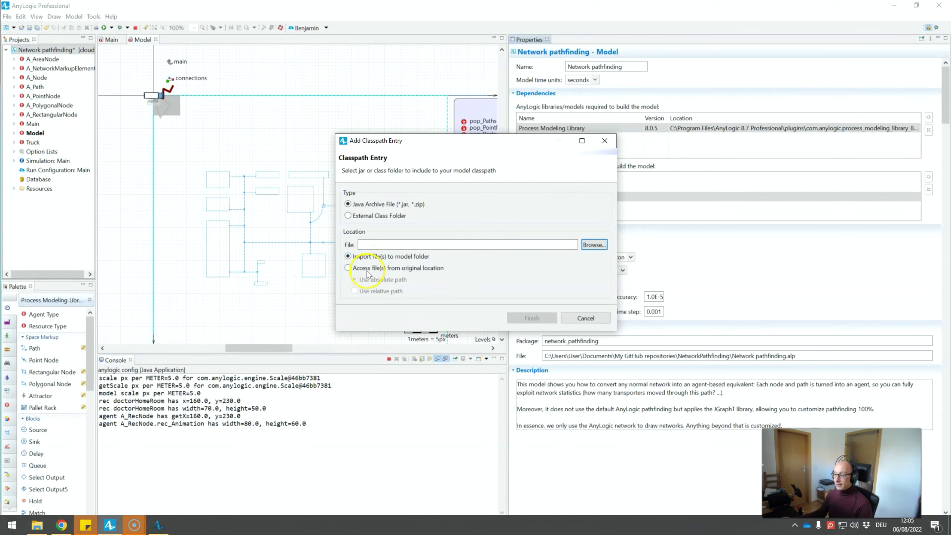
click(586, 318)
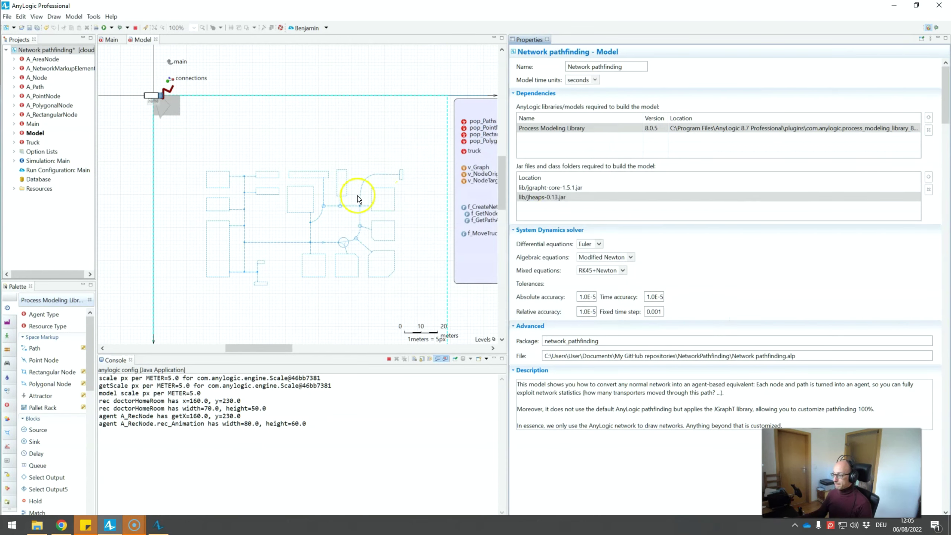
Enter "graph" in the Model agent type's On destroy action and look through the code completion suggestions for org.jgrapht classes
click(365, 113)
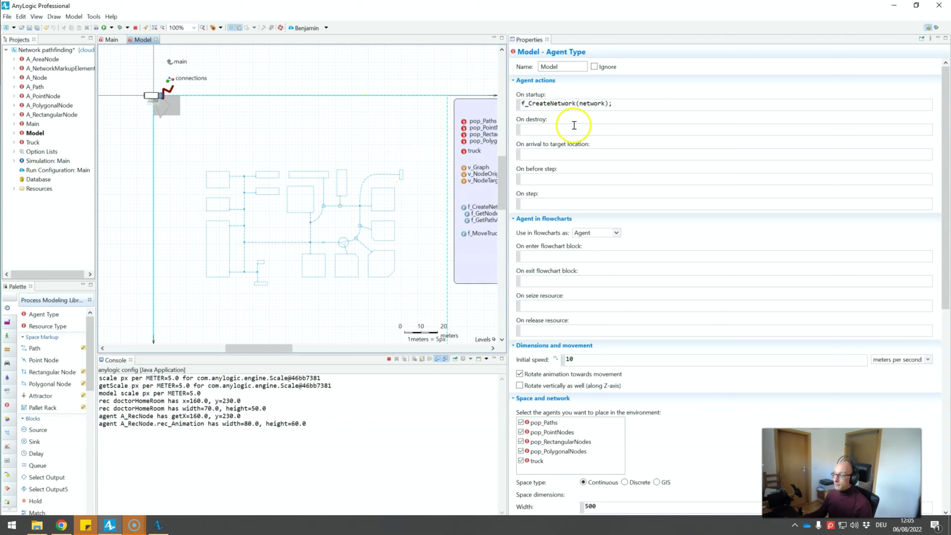
click(555, 130)
text(graph)
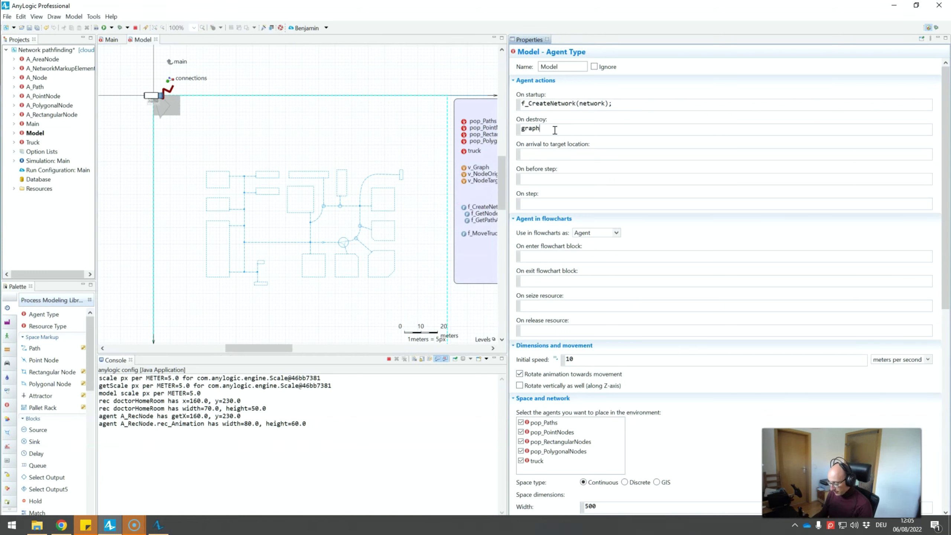
key(ctrl+space)
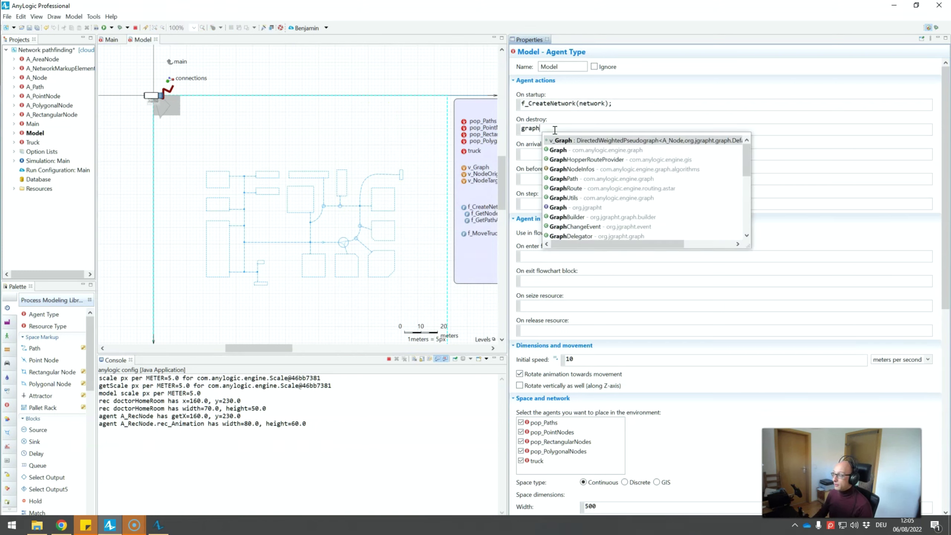
key(Down)
key(Down)
key(Down)
key(Down)
key(Down)
key(Down)
key(Down)
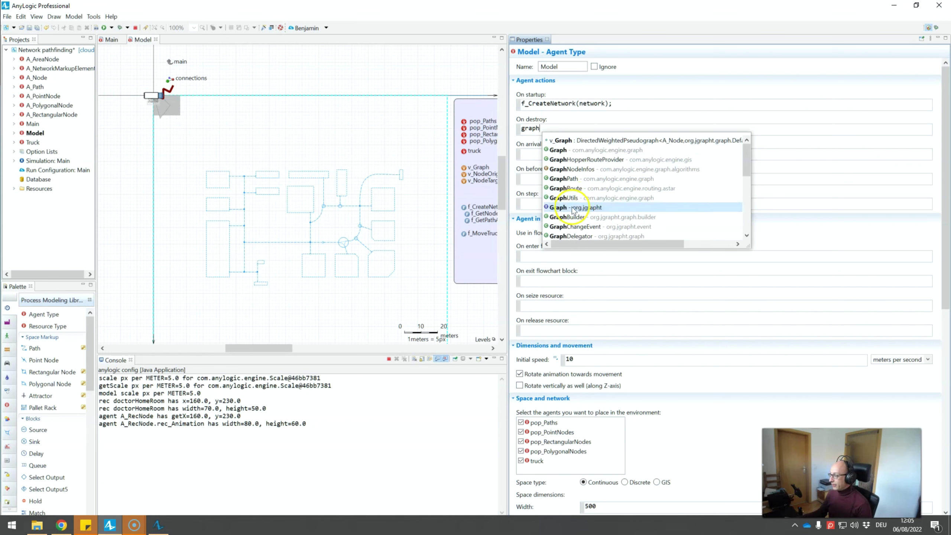
click(599, 210)
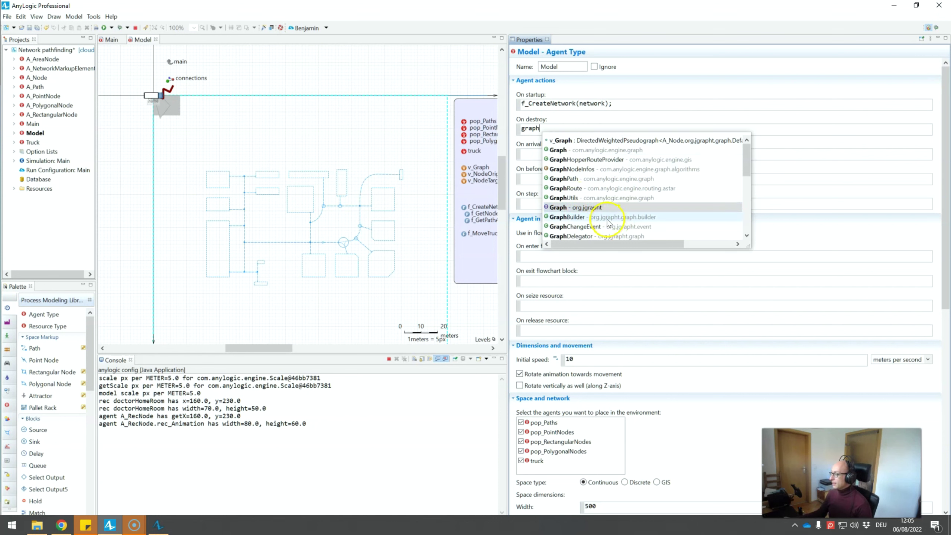
click(603, 221)
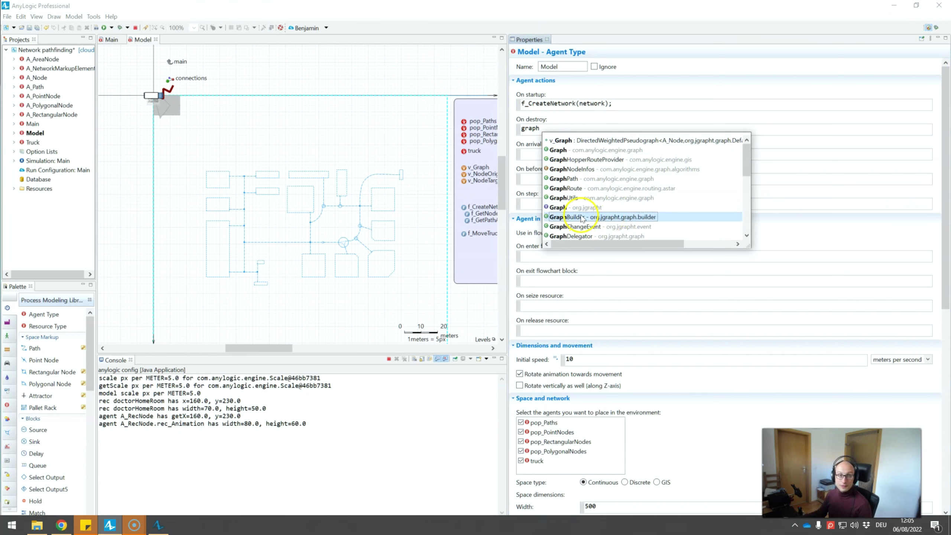
click(516, 154)
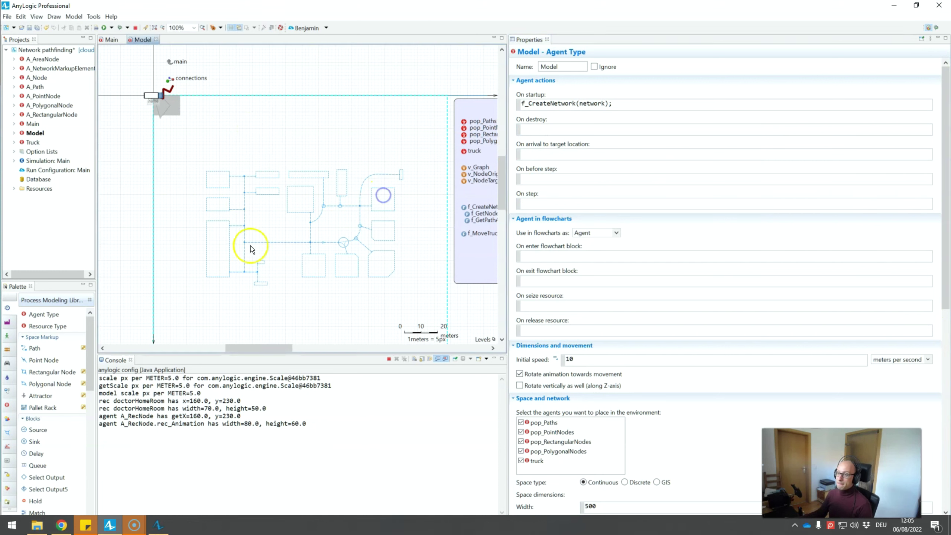
Select the drawn network and its doctorHomeRoom rectangular node to inspect their properties
click(344, 203)
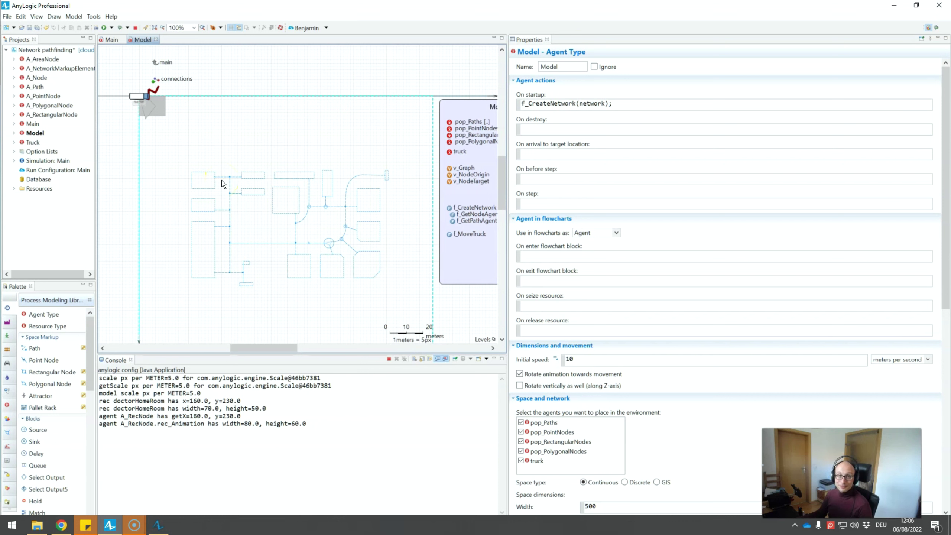
click(165, 158)
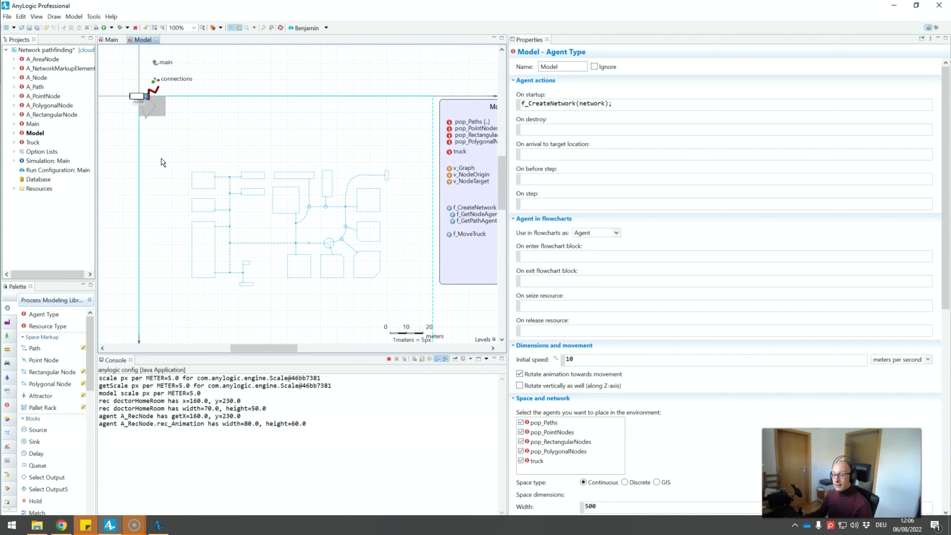
click(317, 208)
click(313, 209)
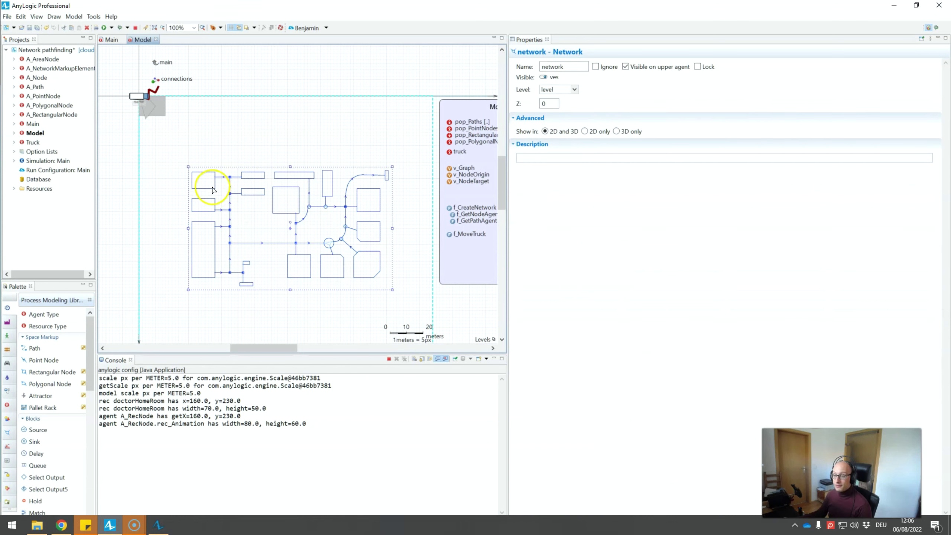
click(325, 277)
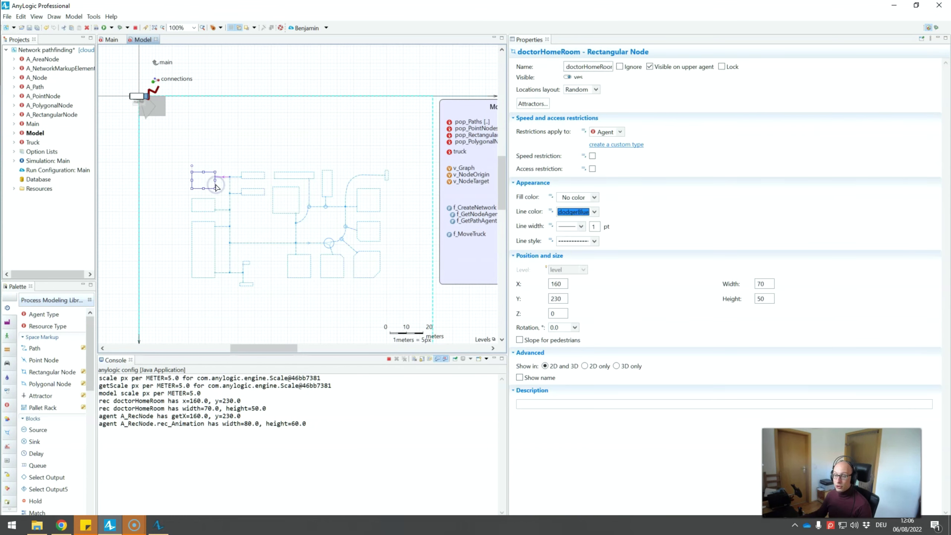
Select a connecting path, the doctorHomeRoom node and a polygonal node in the drawn network to inspect them, and clear the selection
click(230, 205)
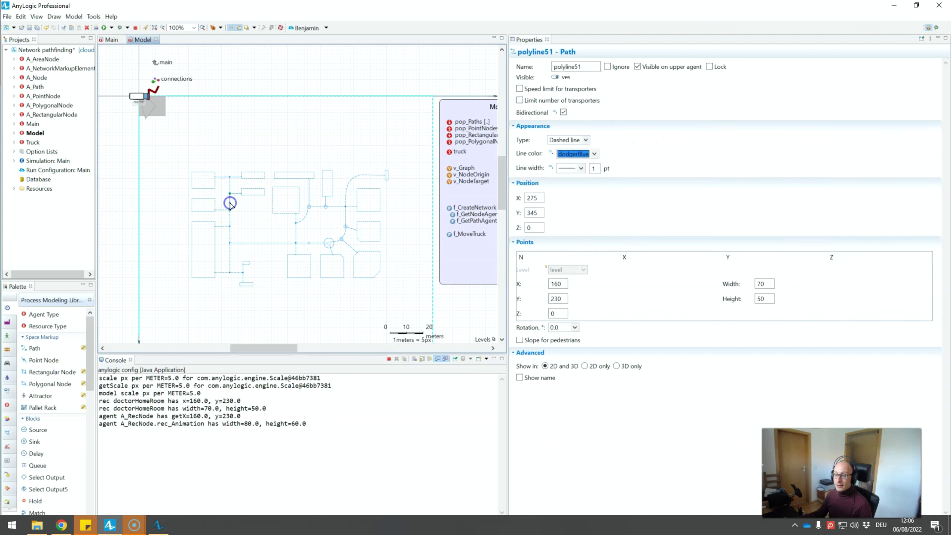
click(216, 184)
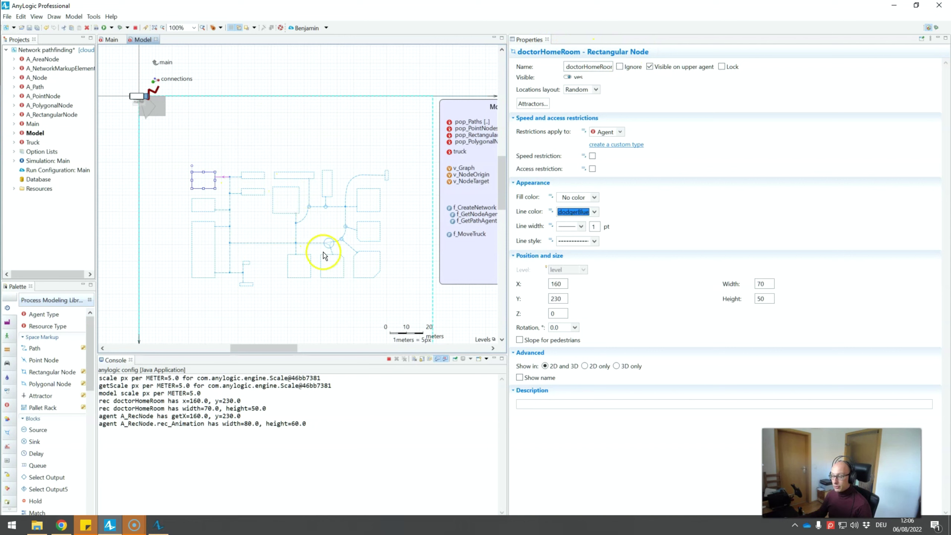
click(354, 265)
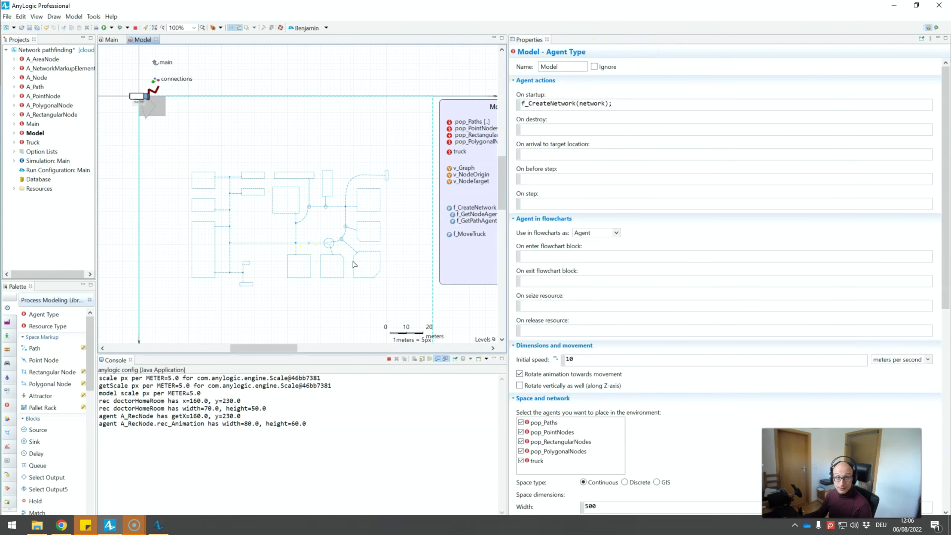
click(332, 279)
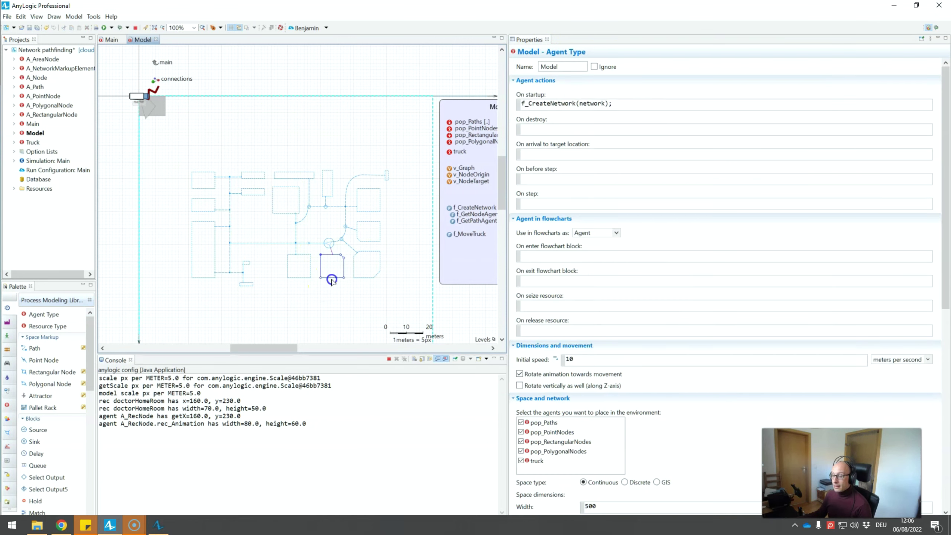
click(343, 286)
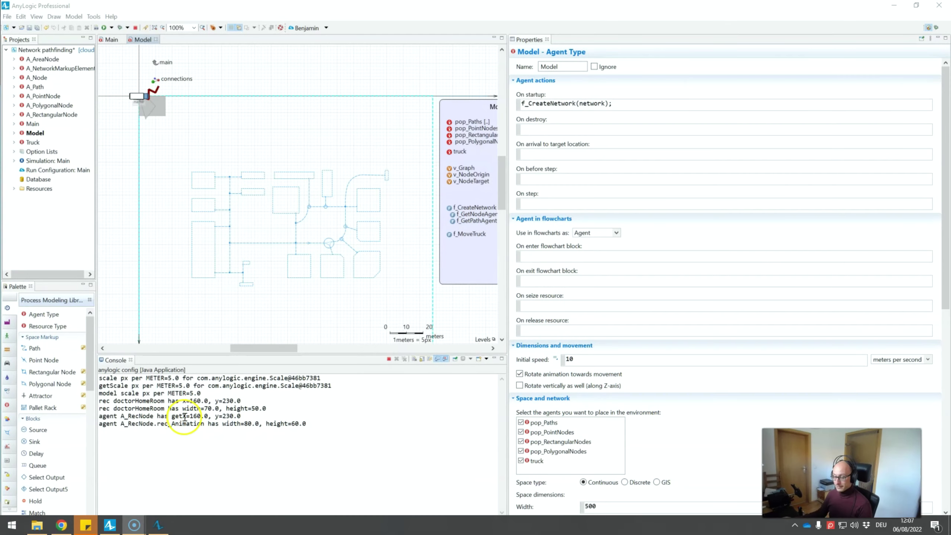
Switch to Chrome and show the CodePath Graphs guide's diagram of nodes and edges
key(alt+Tab)
key(ctrl+Tab)
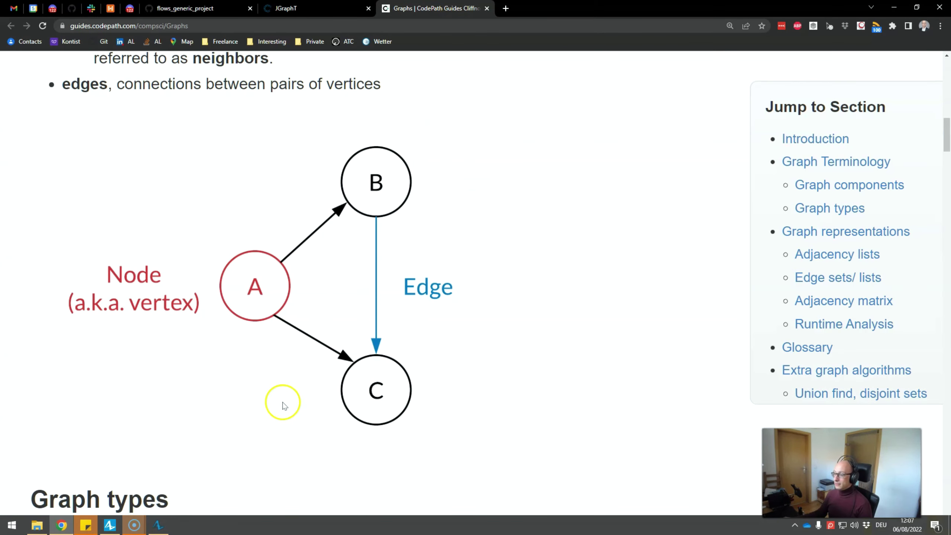